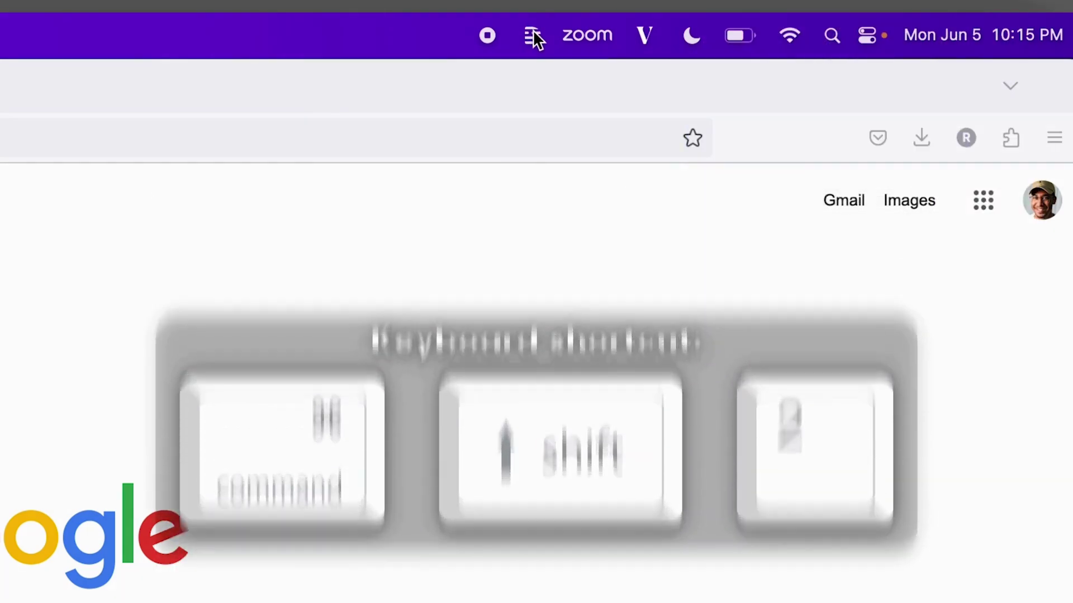
# Open Descript's quick recorder and show its destination workspaces list for Descript HQ.
pyautogui.click(532, 31)
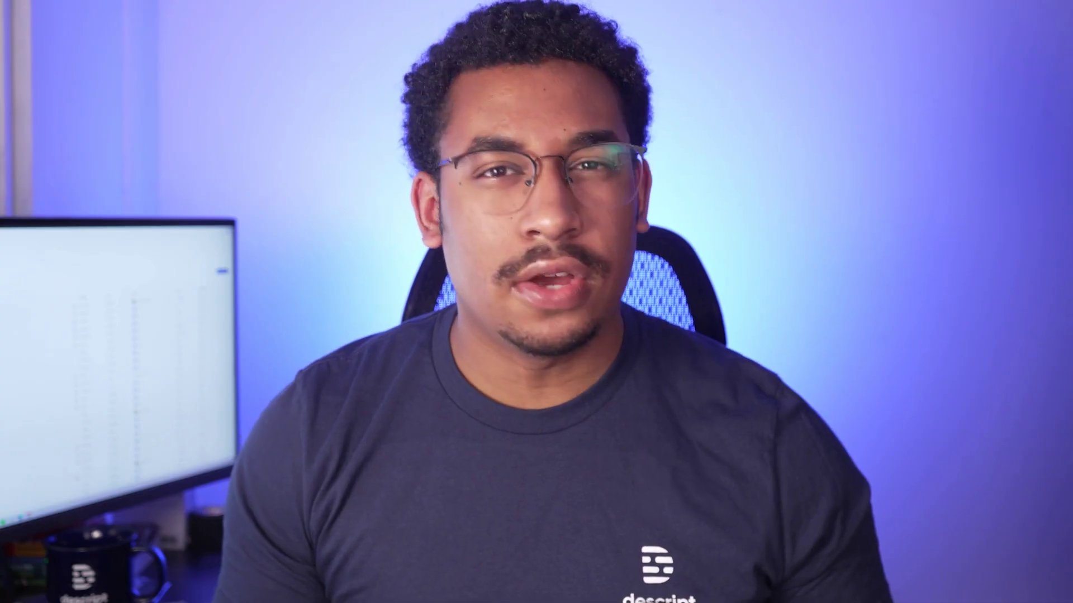
pyautogui.click(320, 81)
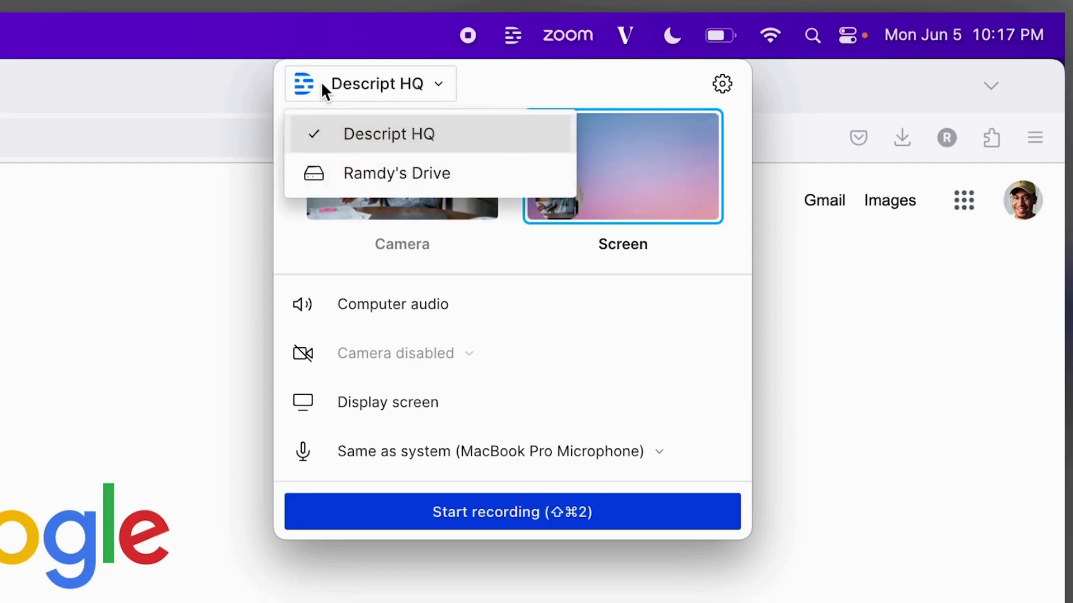
# Close the workspace list and look over the recorder settings before returning.
pyautogui.click(732, 79)
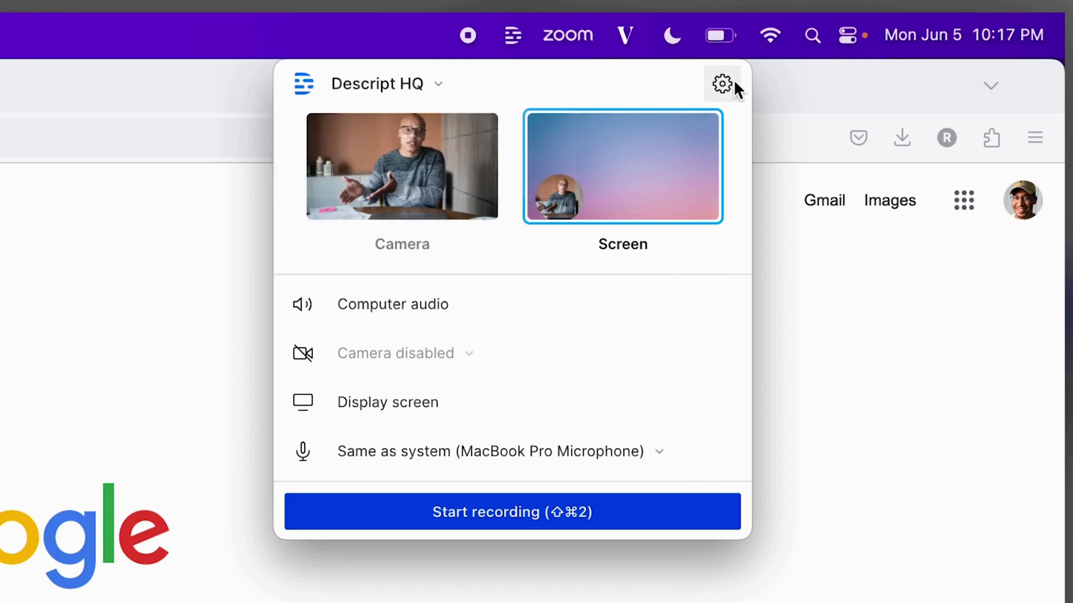
pyautogui.click(729, 80)
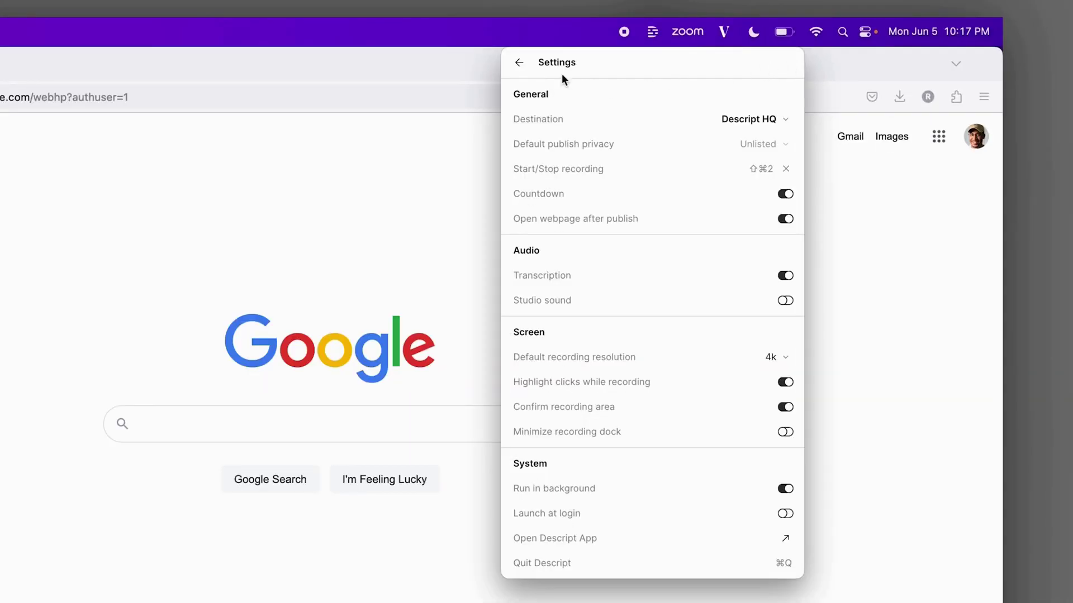
pyautogui.click(519, 61)
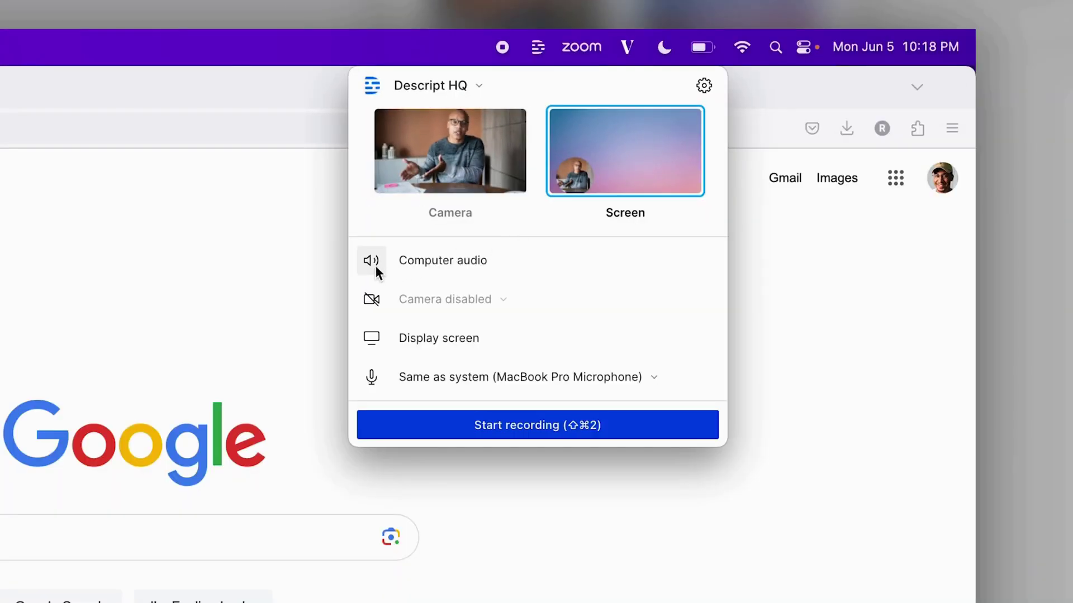
# Turn off computer audio, enable the FaceTime HD Camera, and toggle the microphone input.
pyautogui.click(375, 267)
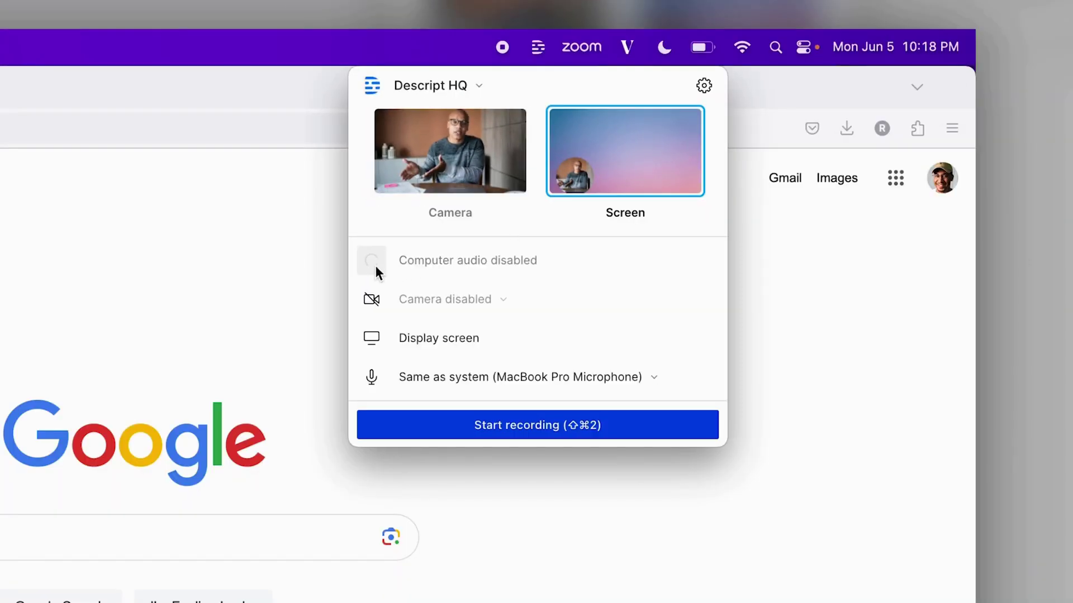
pyautogui.click(371, 302)
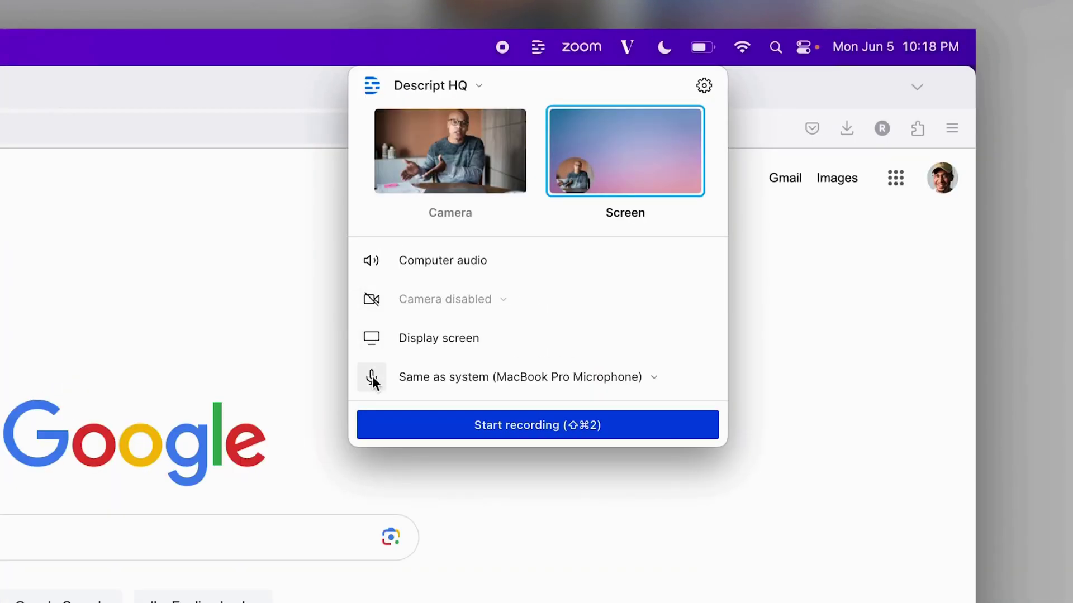
pyautogui.click(373, 382)
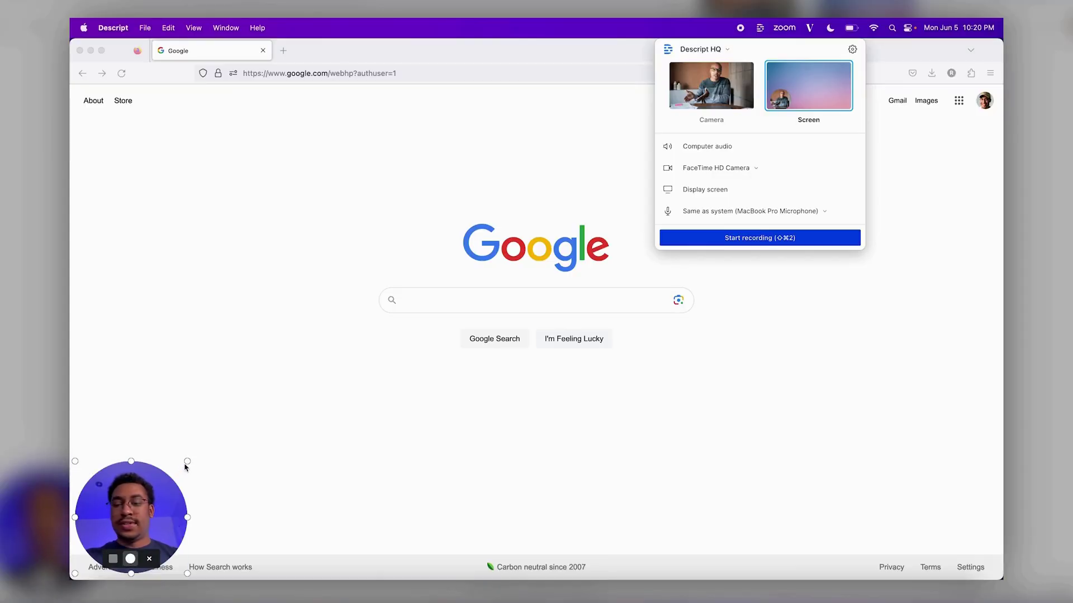
# Enlarge the camera bubble, place it in the top-left corner, and start recording the Google page.
pyautogui.moveTo(187, 462); pyautogui.dragTo(324, 403)
pyautogui.moveTo(238, 424); pyautogui.dragTo(644, 226)
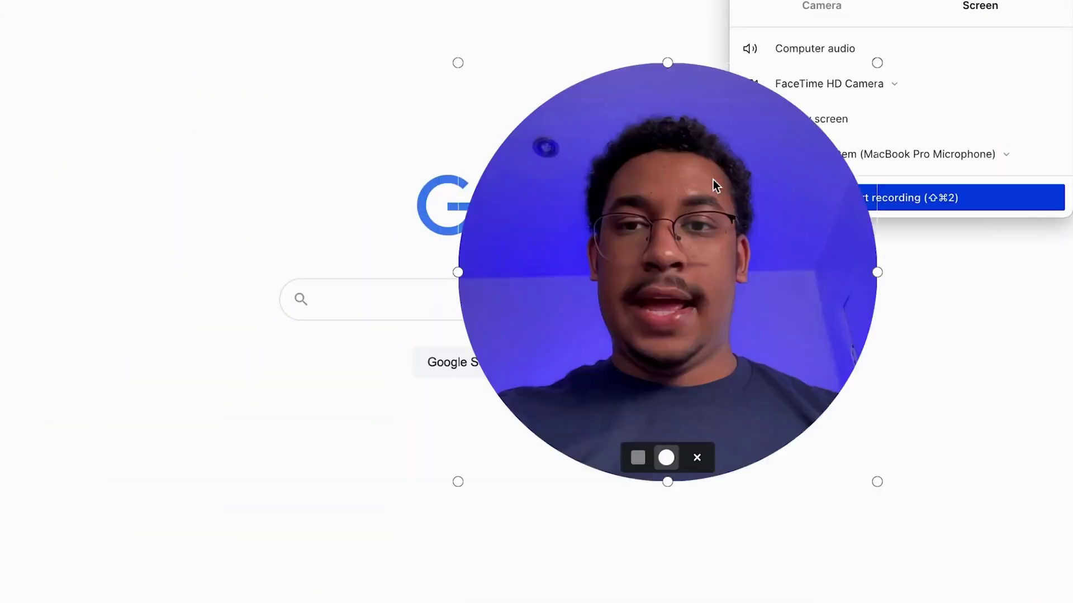
pyautogui.moveTo(713, 179); pyautogui.dragTo(124, 161)
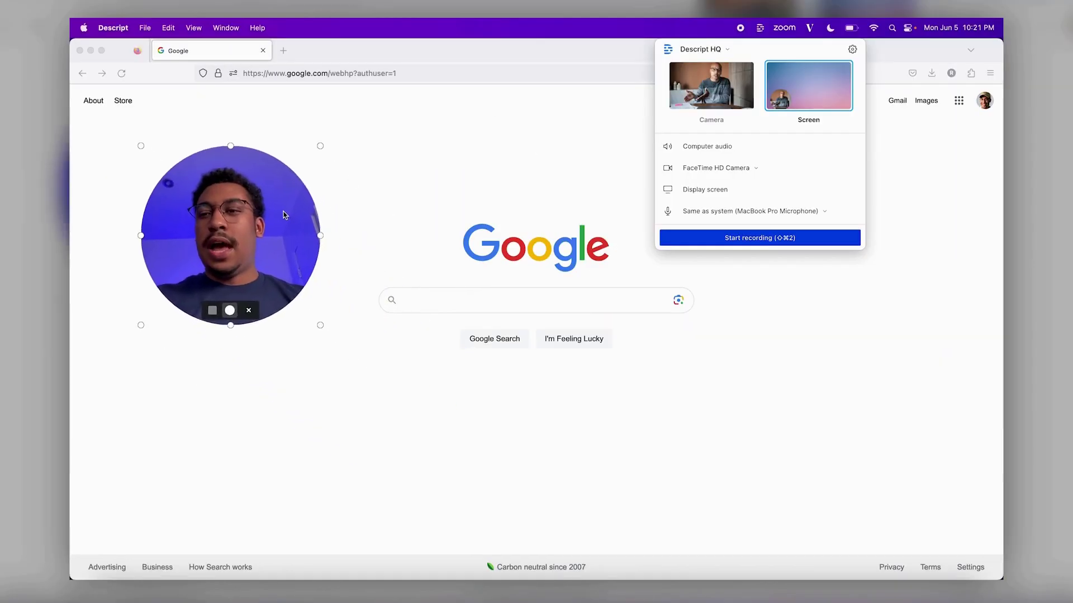
pyautogui.moveTo(284, 214); pyautogui.dragTo(220, 156)
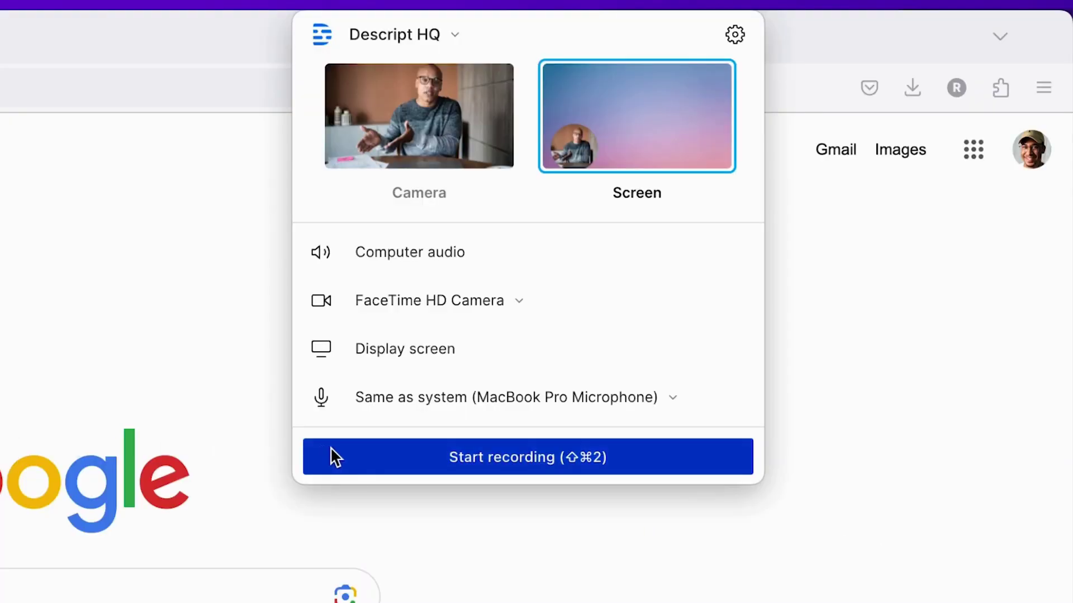
pyautogui.click(335, 457)
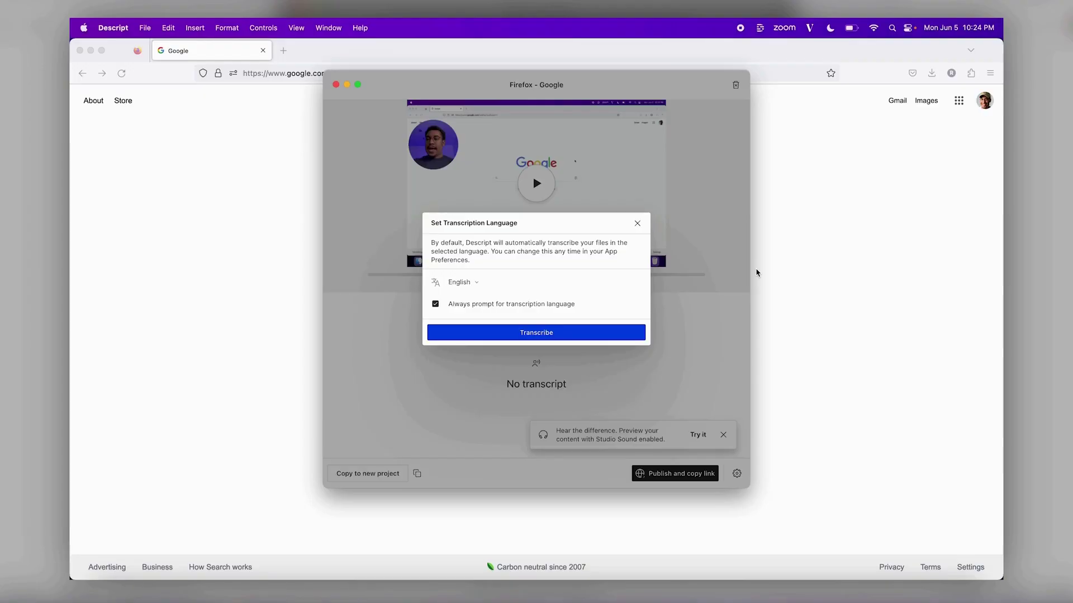
# Transcribe the recording in English and add a marker after the word 'dumb'.
pyautogui.click(572, 333)
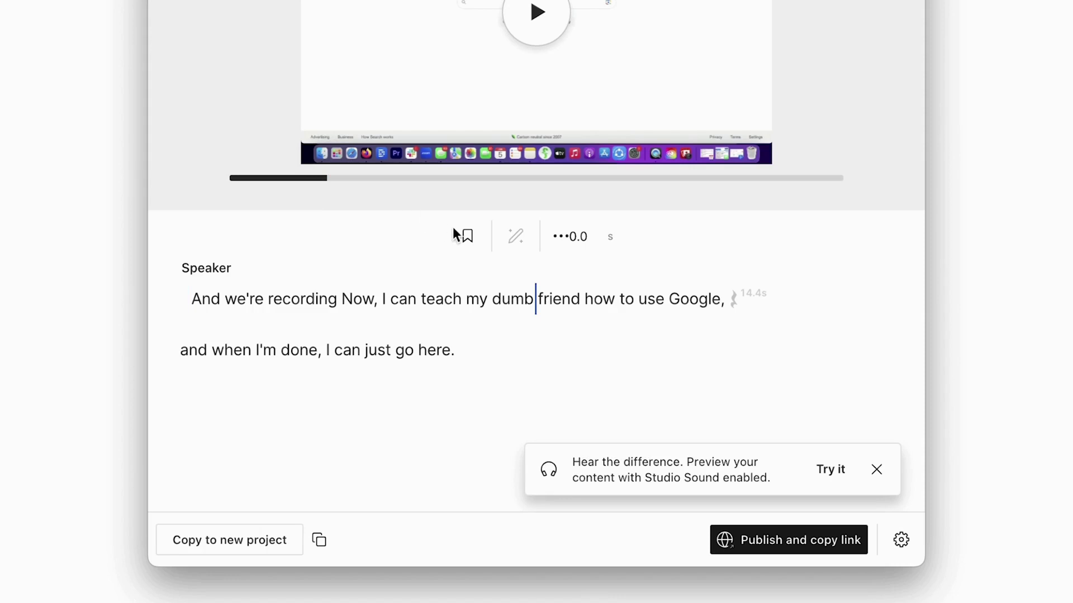
pyautogui.click(472, 236)
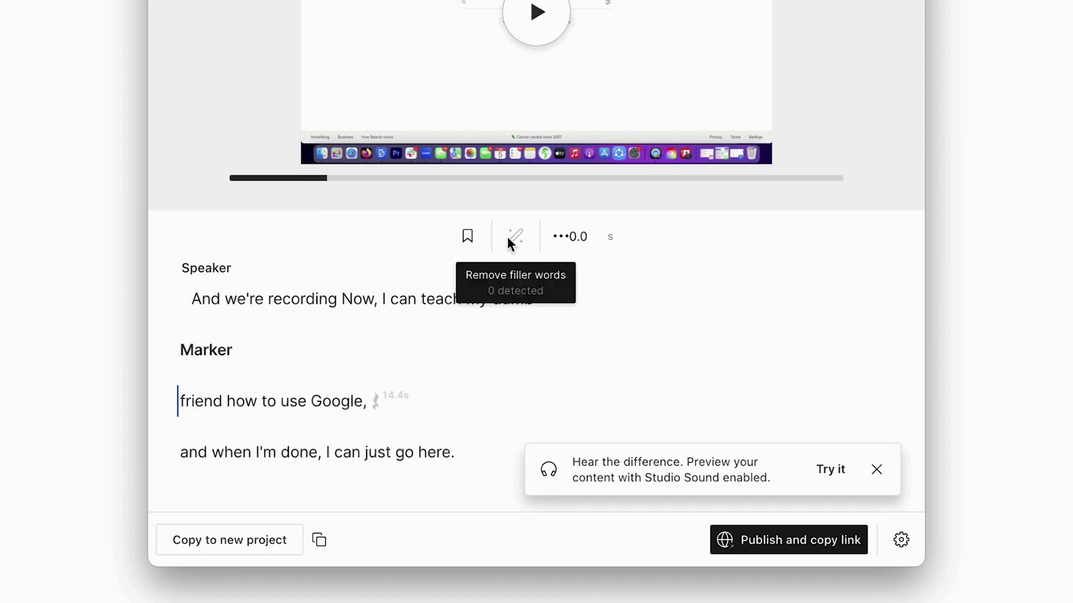
pyautogui.doubleClick(285, 301)
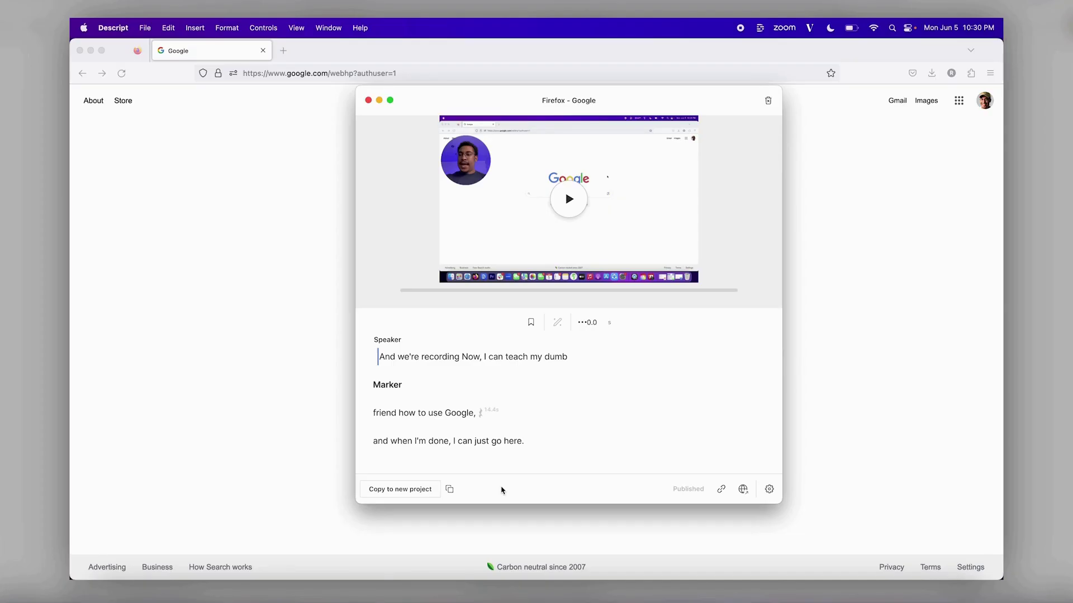
# Copy the recording to a new project, review page access, then publish and copy the link.
pyautogui.click(410, 489)
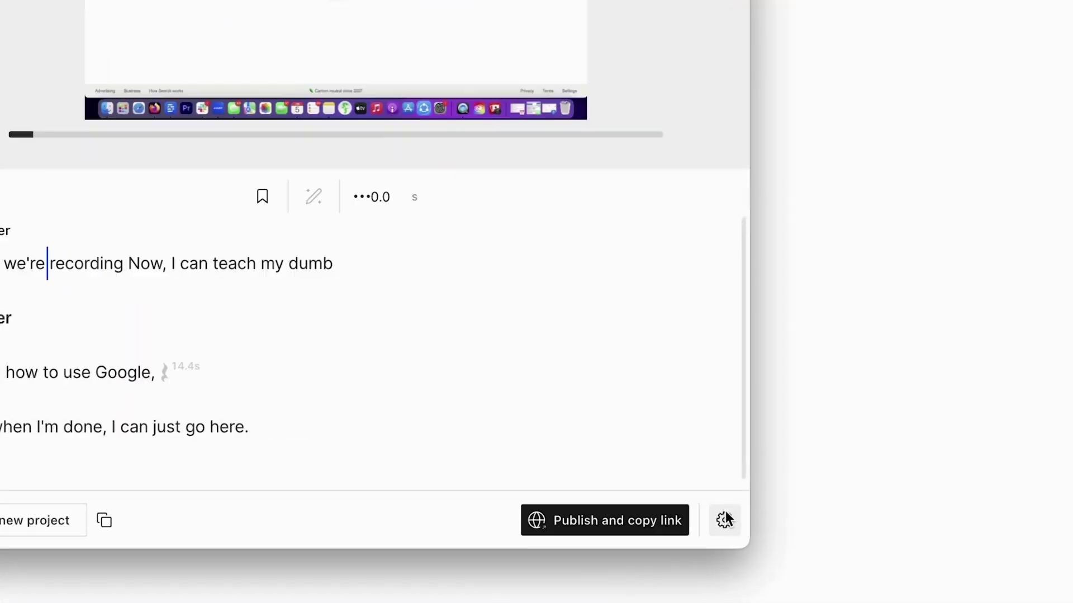
pyautogui.click(736, 473)
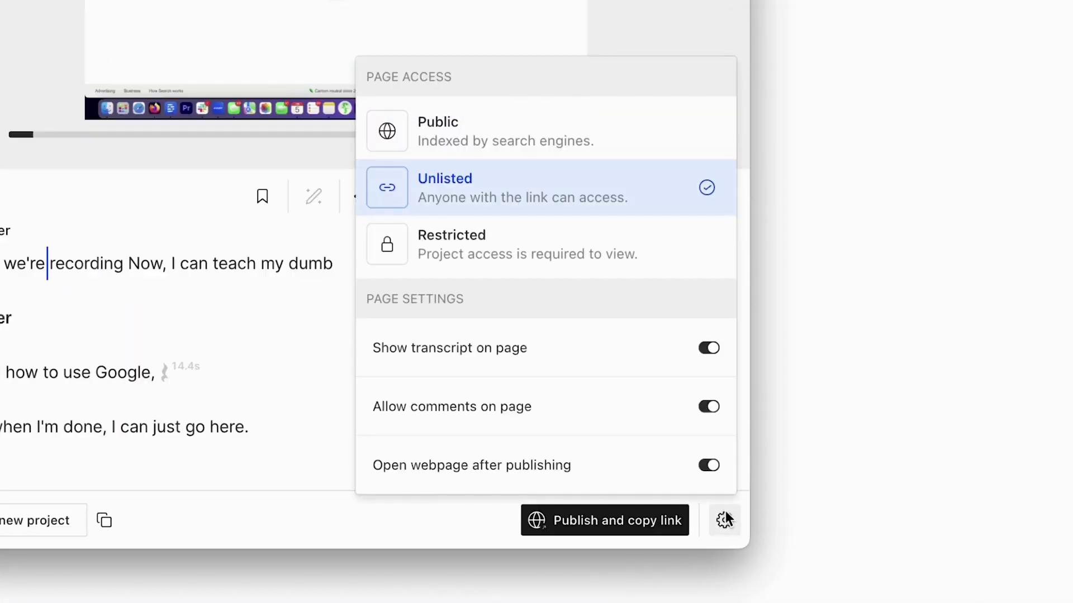
pyautogui.click(725, 519)
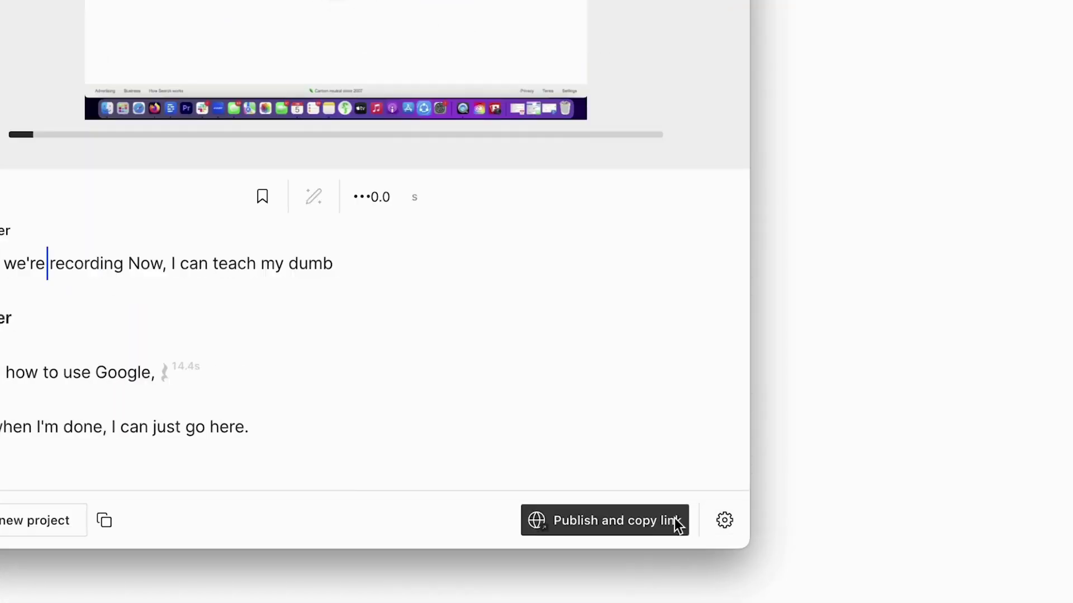
pyautogui.click(640, 525)
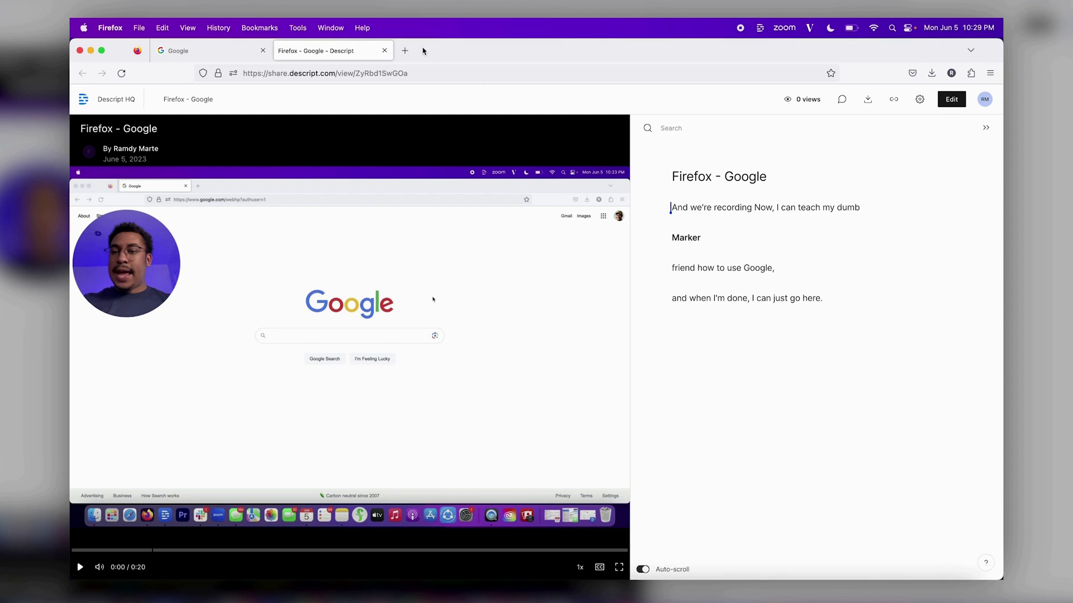
# Paste the copied share link into a new Firefox tab and load the published page.
pyautogui.click(404, 50)
pyautogui.click(422, 70)
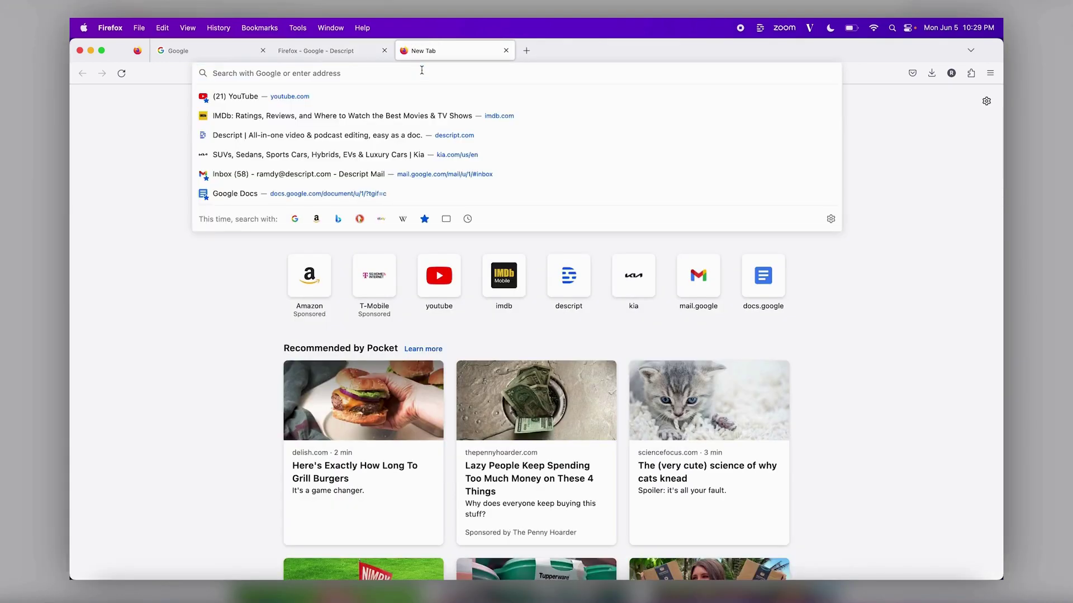
pyautogui.press('super+v')
pyautogui.press('Return')
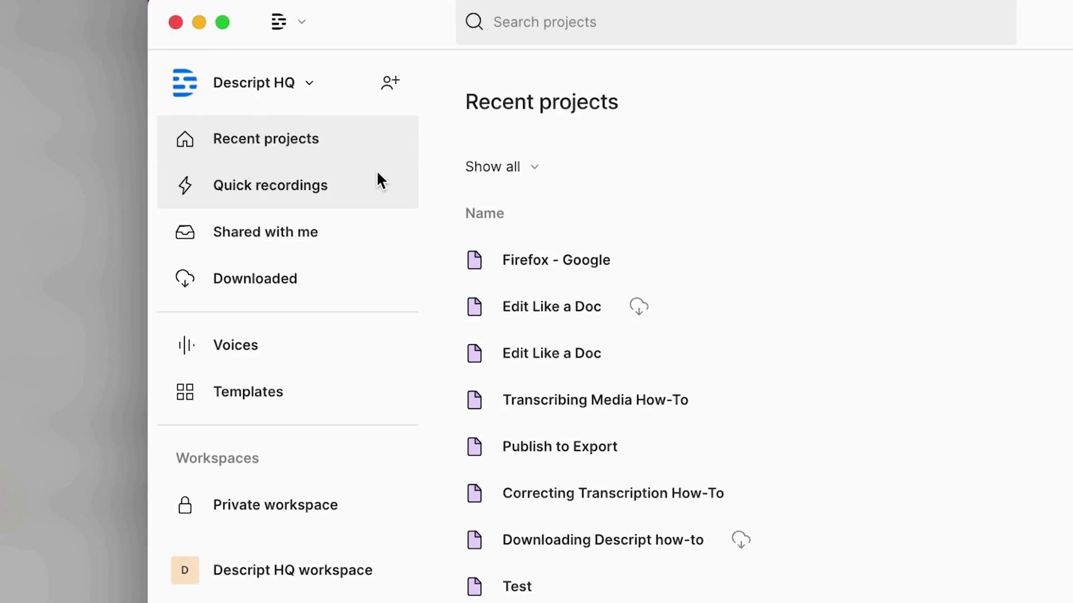
# Open the 'Firefox - Google' quick recording and start a Screen recording with English transcription.
pyautogui.click(174, 125)
pyautogui.click(257, 162)
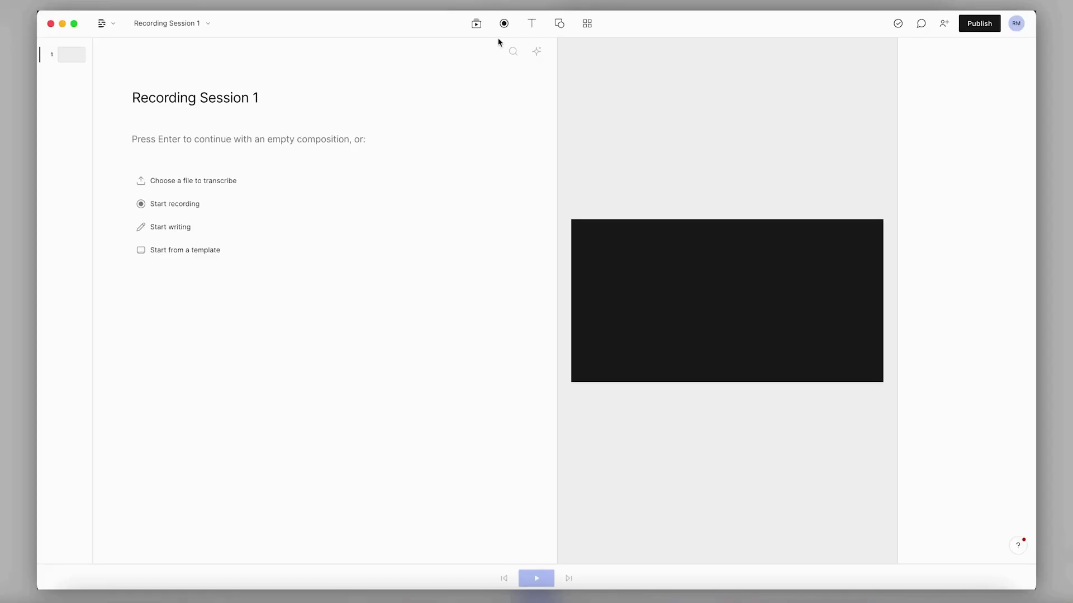
pyautogui.click(504, 30)
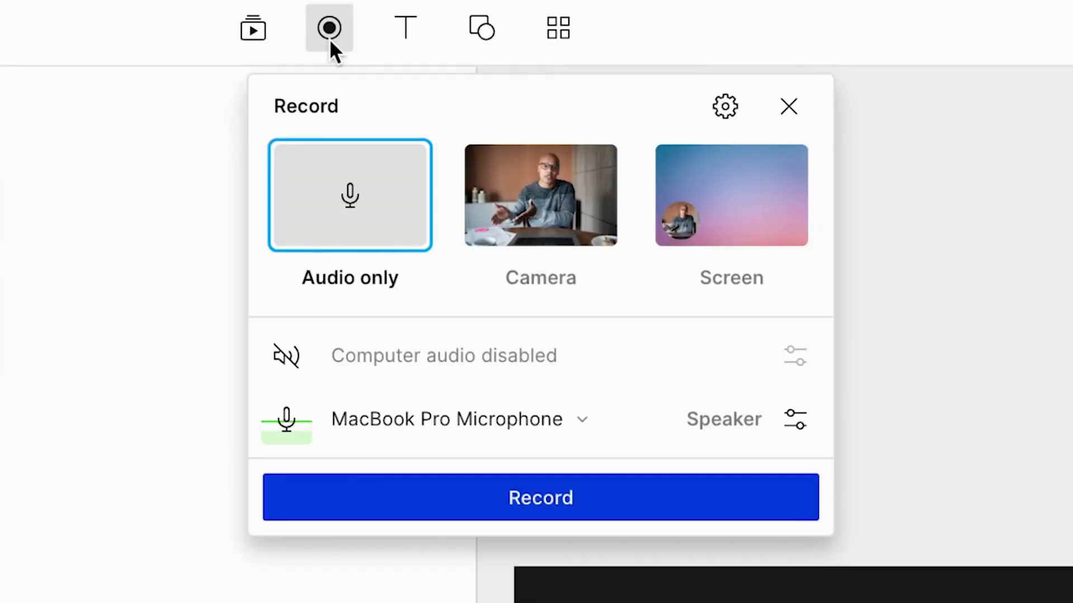
pyautogui.click(713, 179)
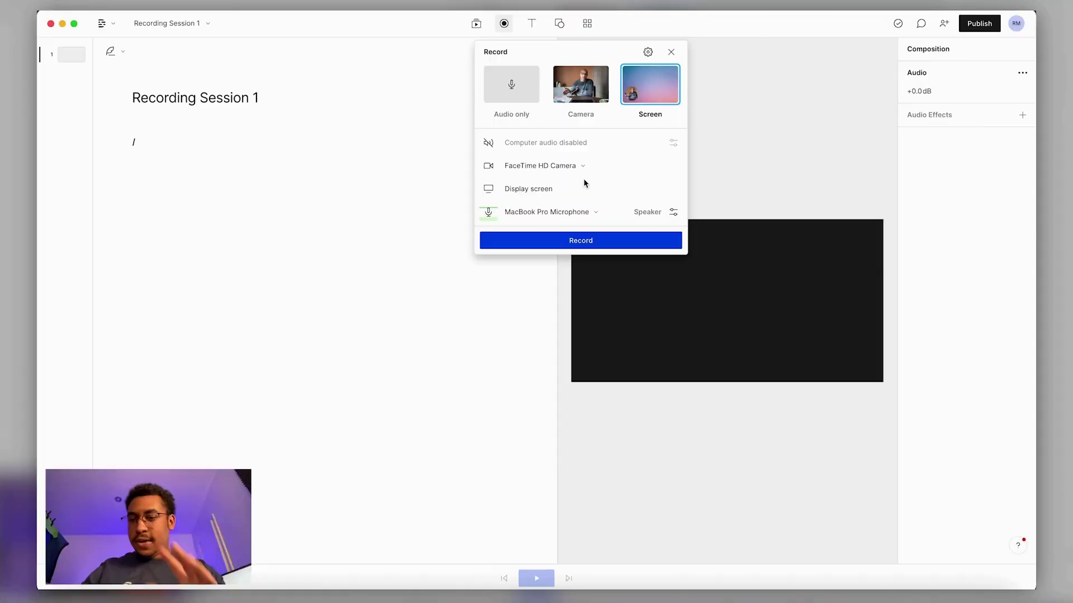
pyautogui.click(579, 239)
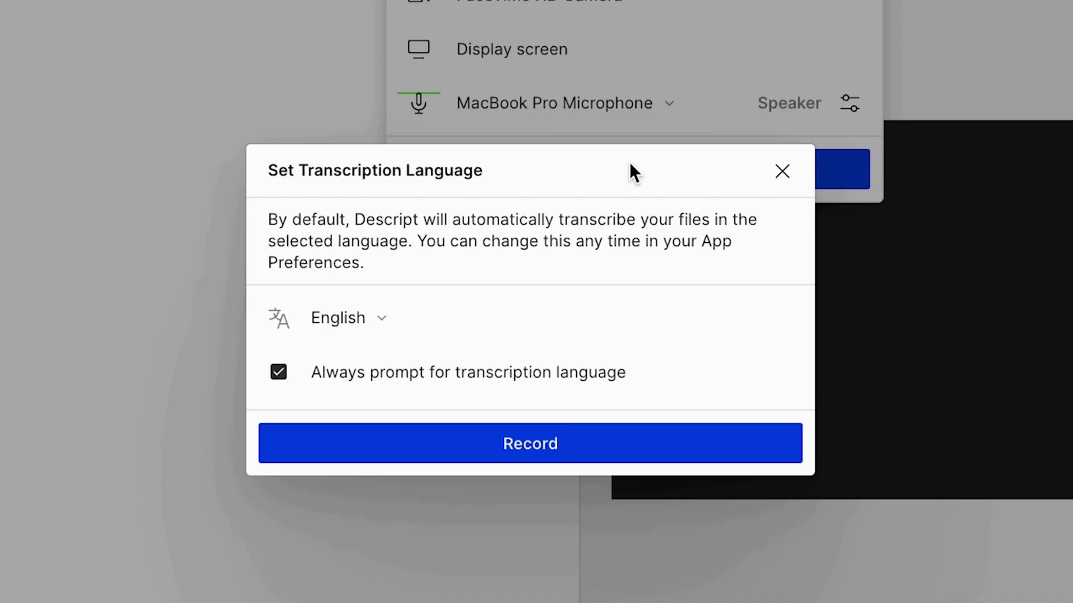
pyautogui.click(543, 438)
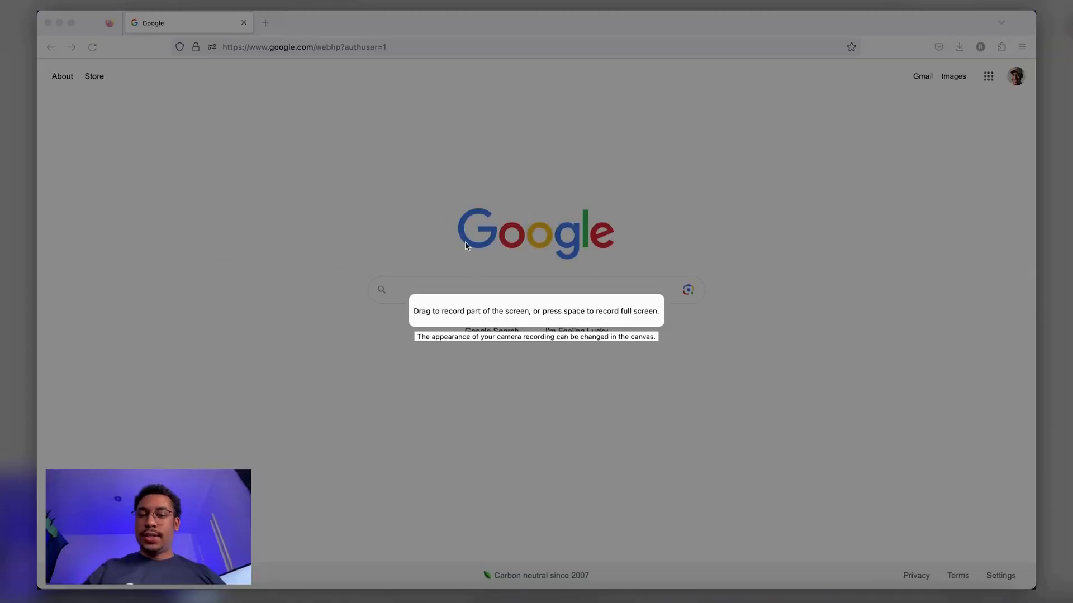
# Record the full screen with camera and stop after about 7.5 seconds.
pyautogui.press('space')
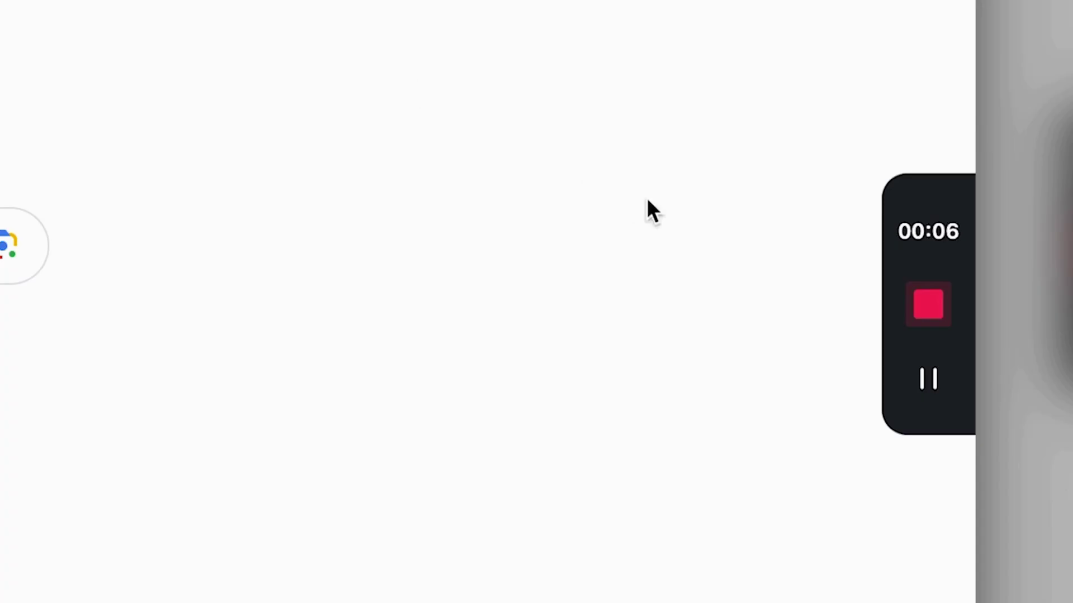
pyautogui.click(930, 307)
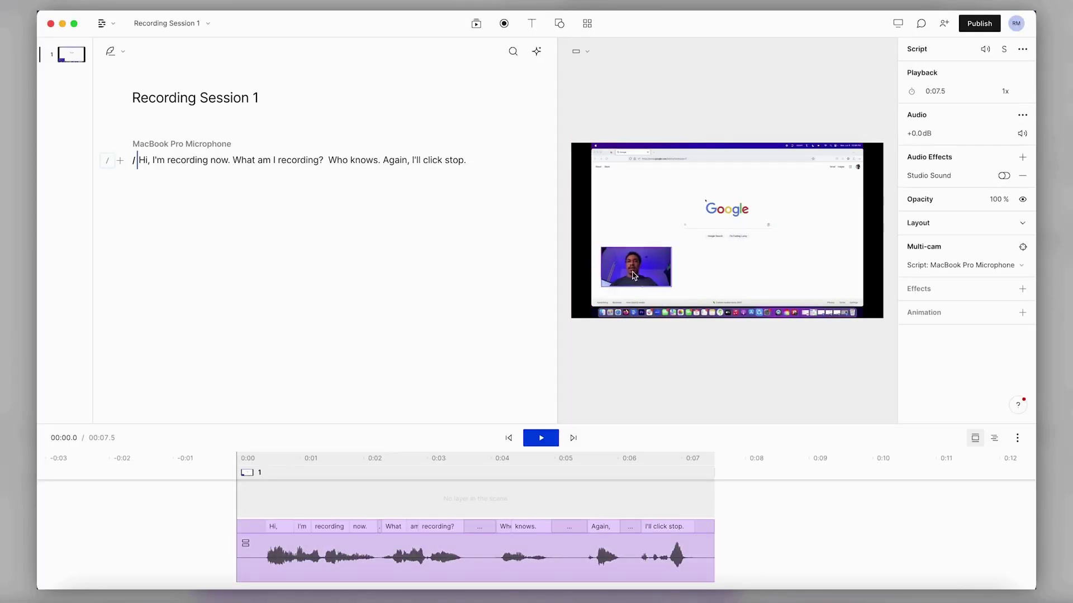
# Nudge the screen layer, then open the MacBook Pro Microphone sequence from Files for editing.
pyautogui.moveTo(755, 207); pyautogui.dragTo(788, 203)
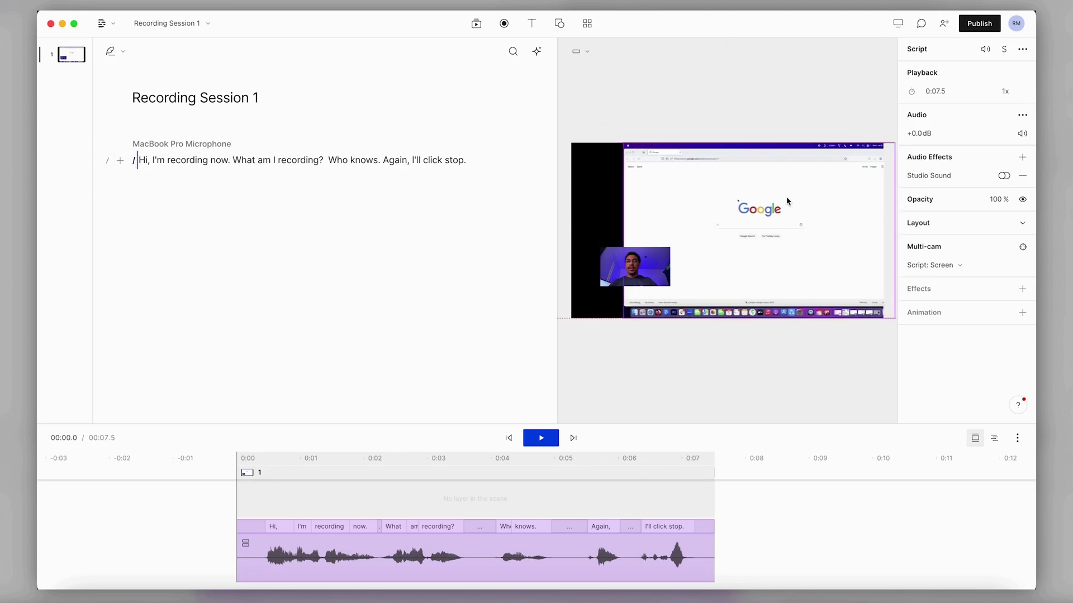
pyautogui.click(476, 23)
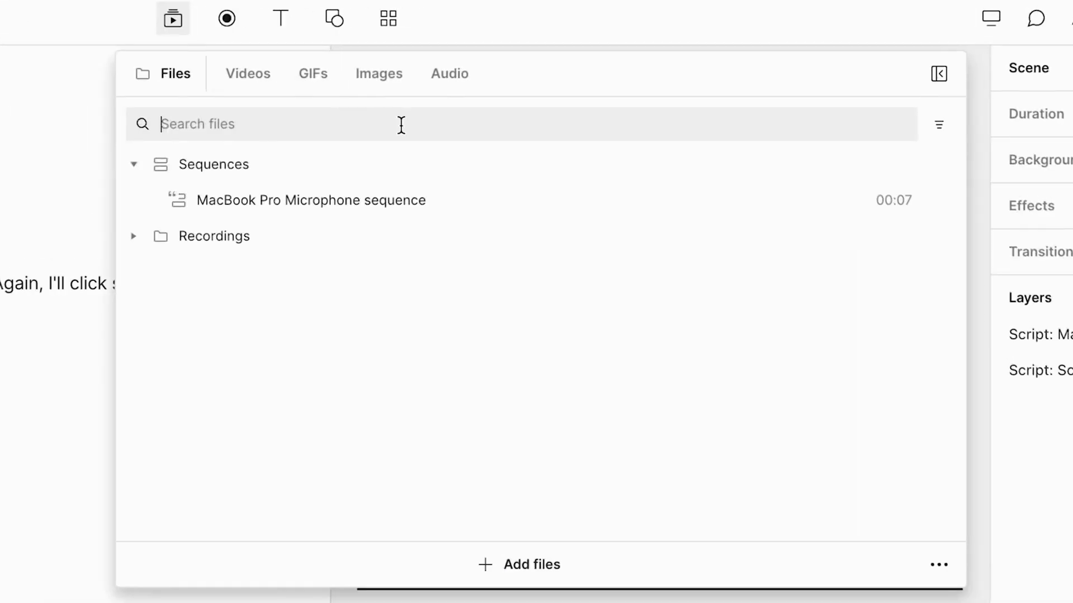
pyautogui.click(543, 201)
pyautogui.click(743, 472)
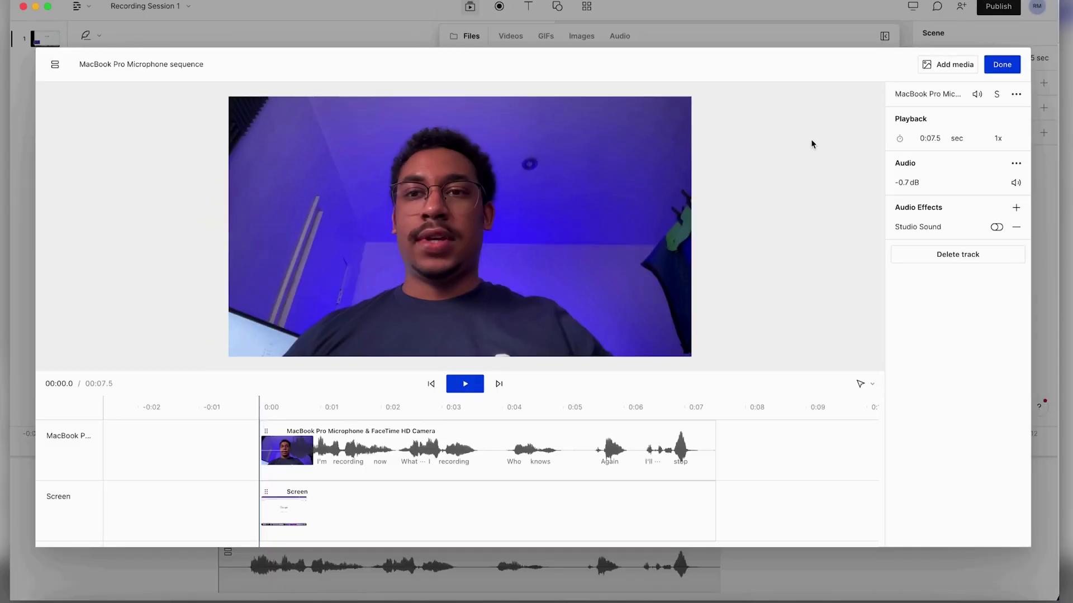